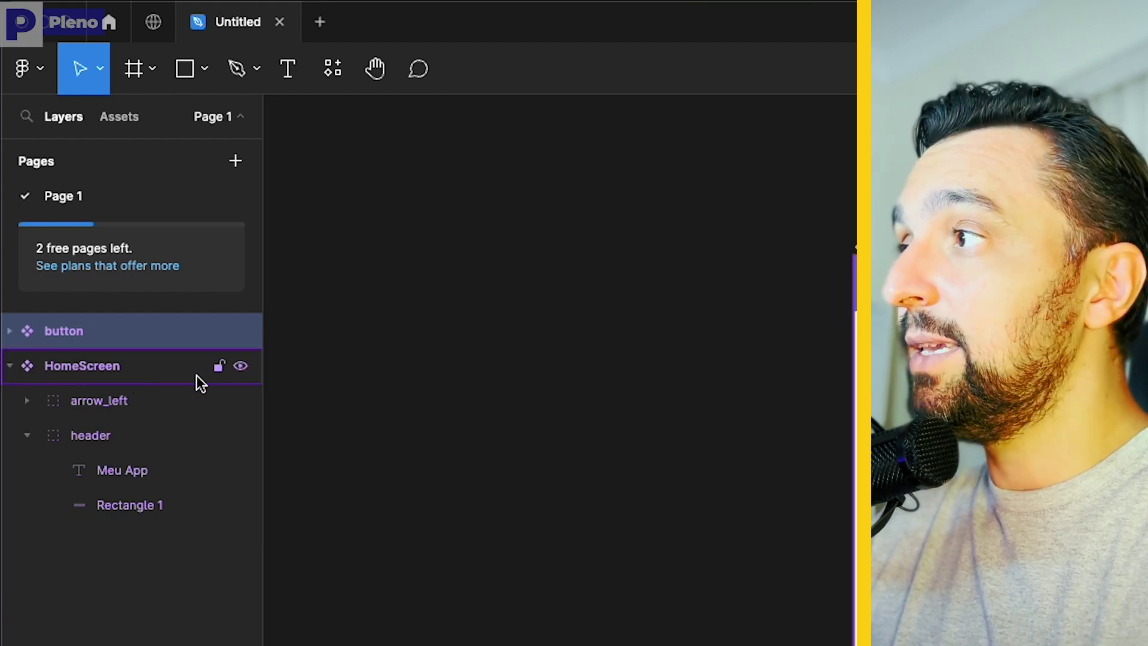
- Draw a 159×128 test rectangle and convert it into a component
left_click(204, 71)
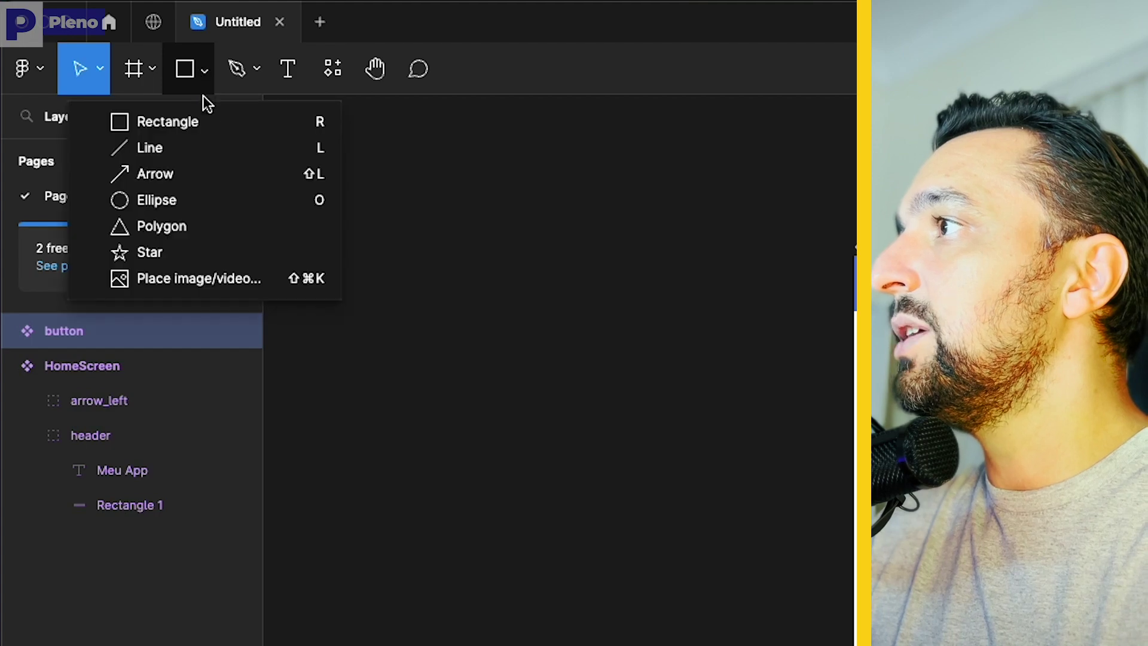
left_click(153, 120)
left_click_drag(394, 37, 604, 205)
right_click(523, 131)
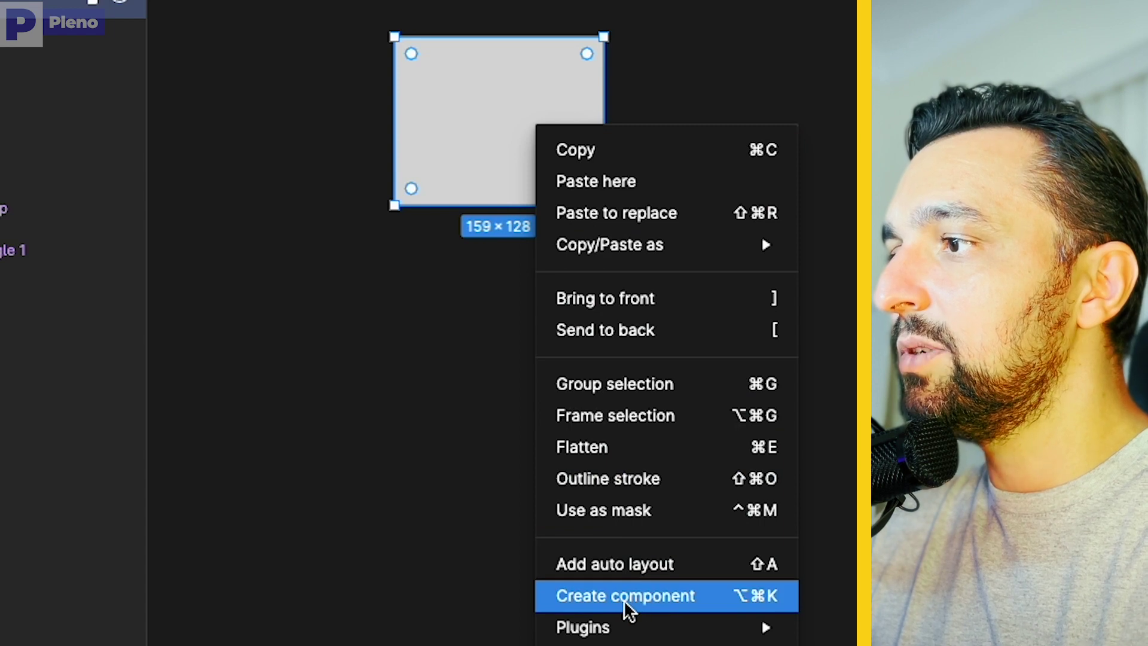
left_click(674, 608)
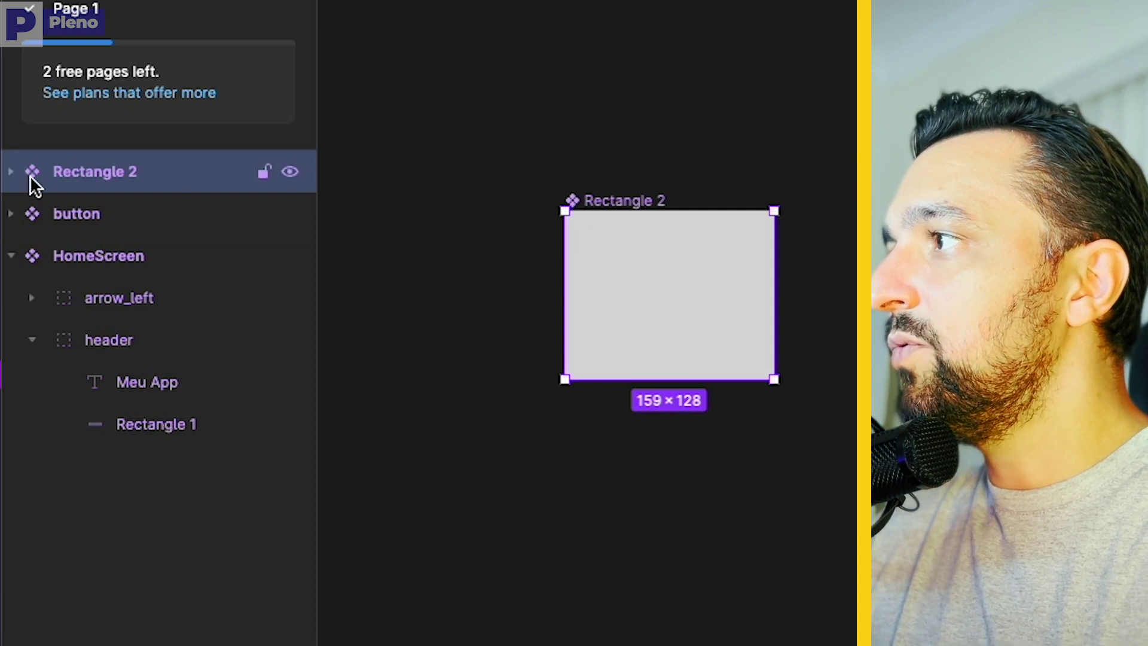
mouse_move(144, 171)
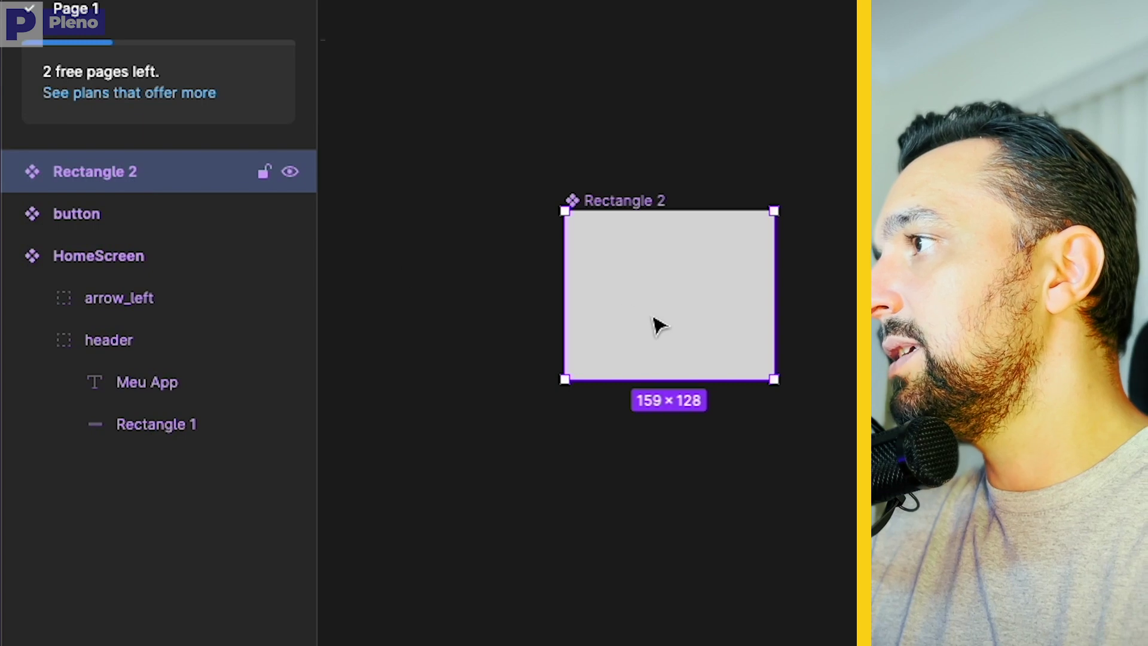
- Leave the Rectangle 2 component's name unchanged and delete the component
double_click(609, 202)
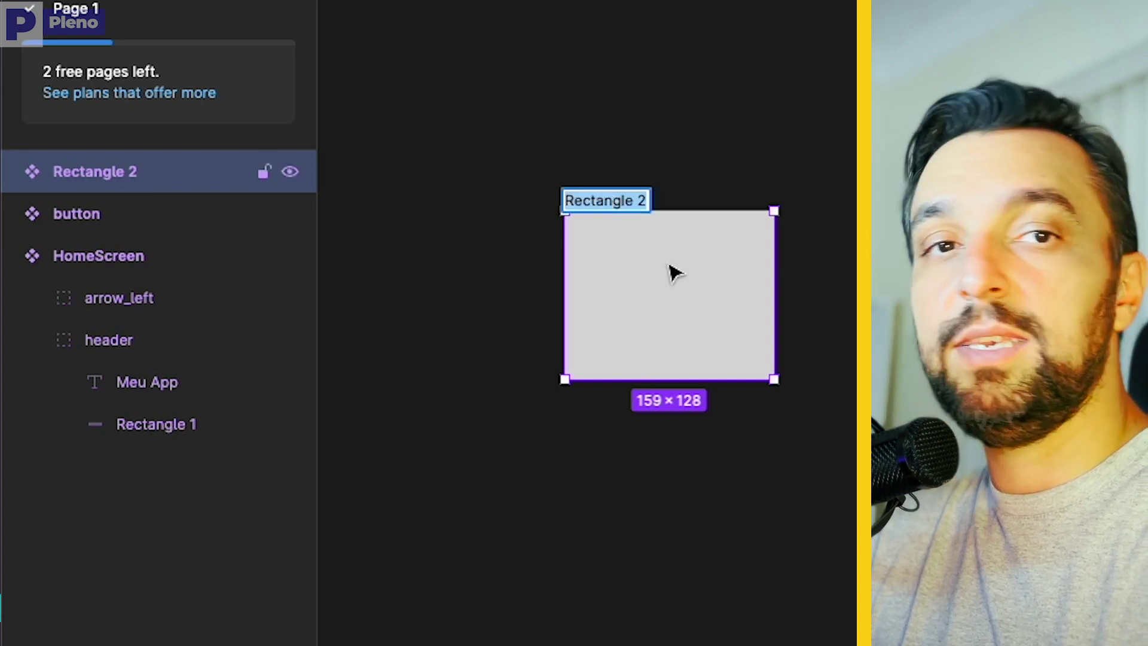
left_click(807, 159)
left_click(710, 261)
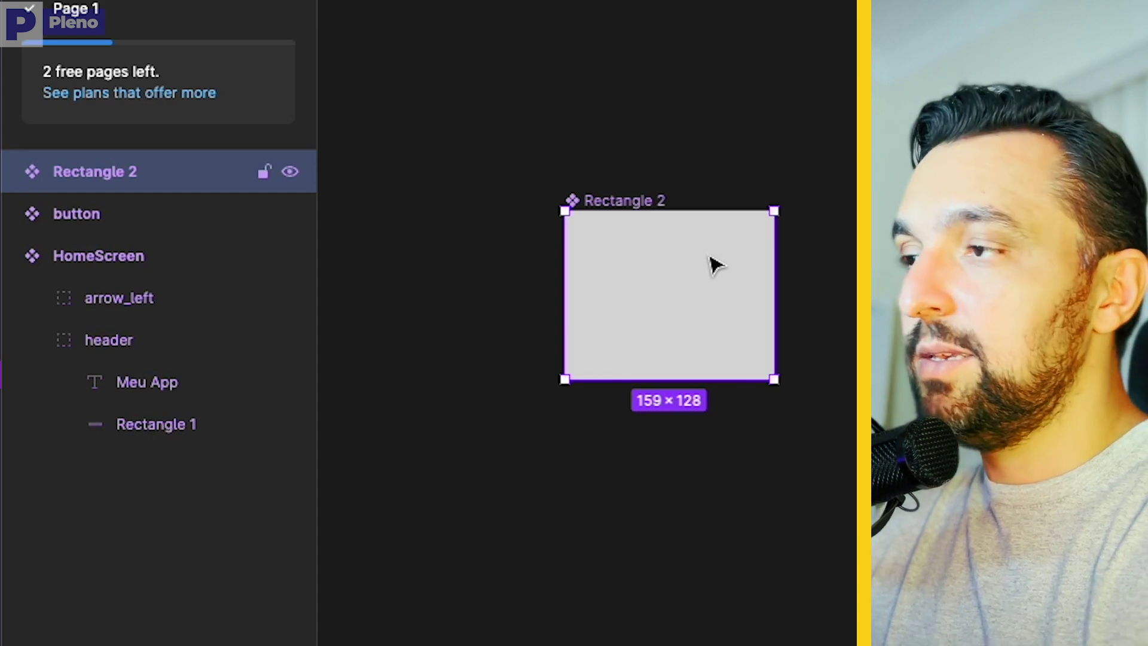
key("Delete")
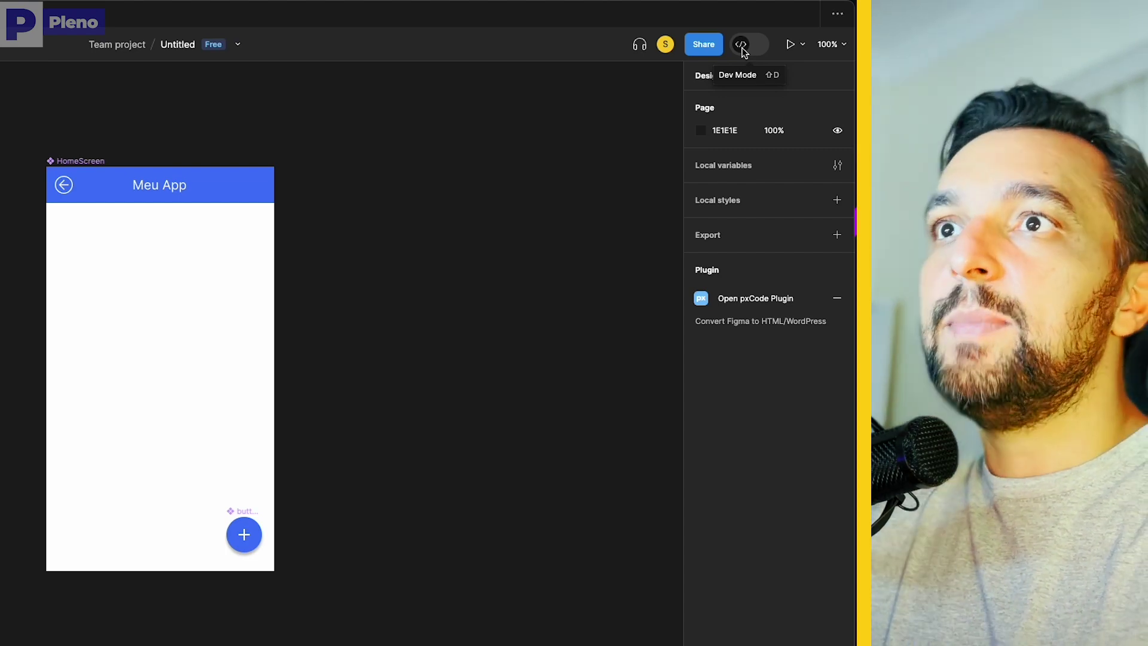
- Switch the file to Dev Mode and browse the recent and community code-export plugins
left_click(745, 53)
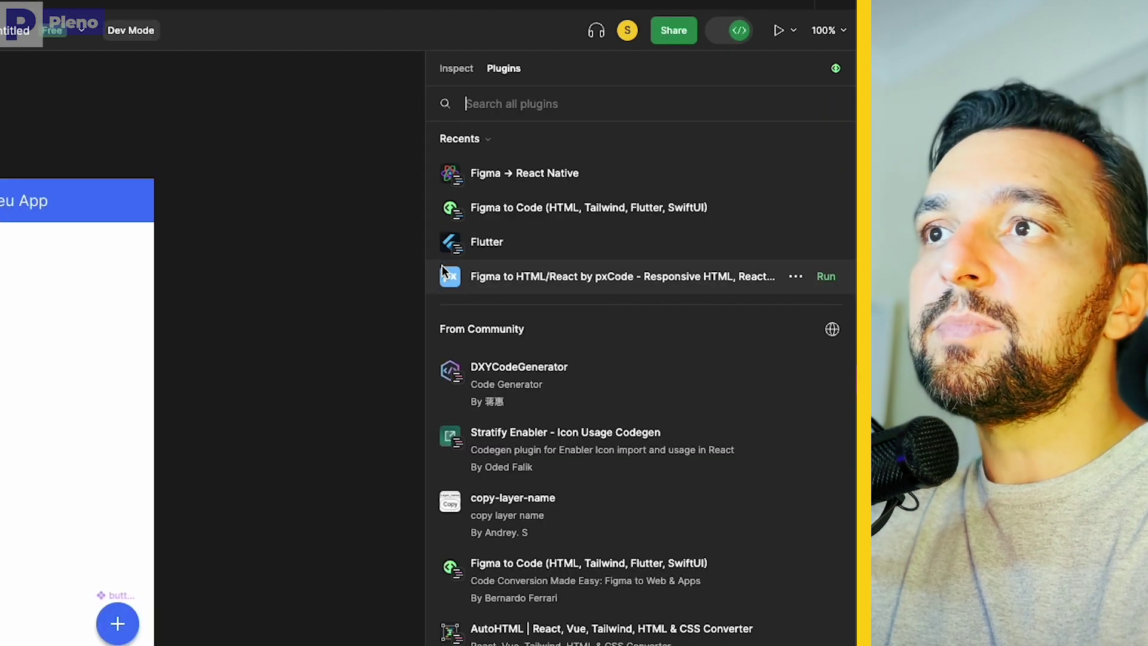
scroll(597, 474, "down", 3)
scroll(597, 474, "down", 1)
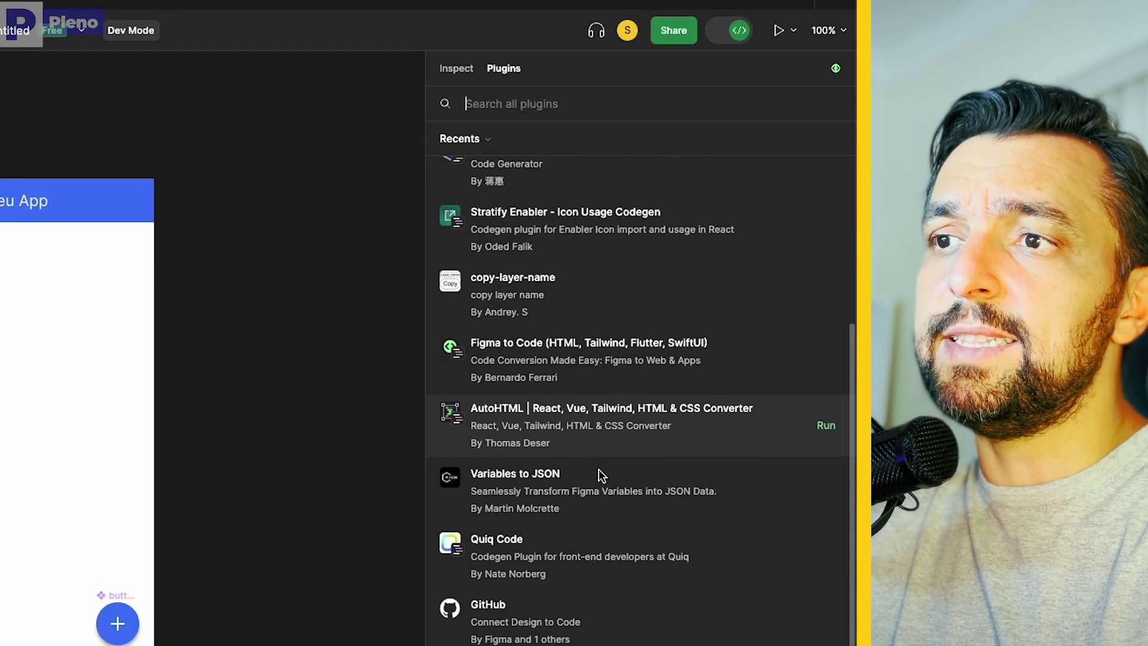
left_click(466, 103)
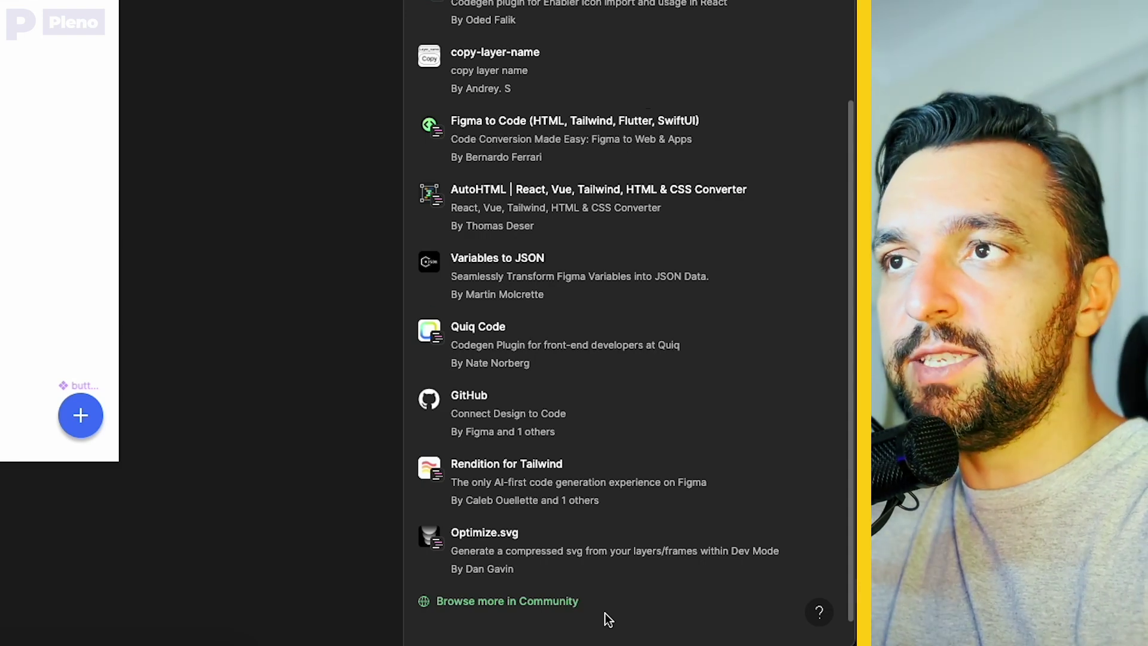
scroll(605, 479, "up", 5)
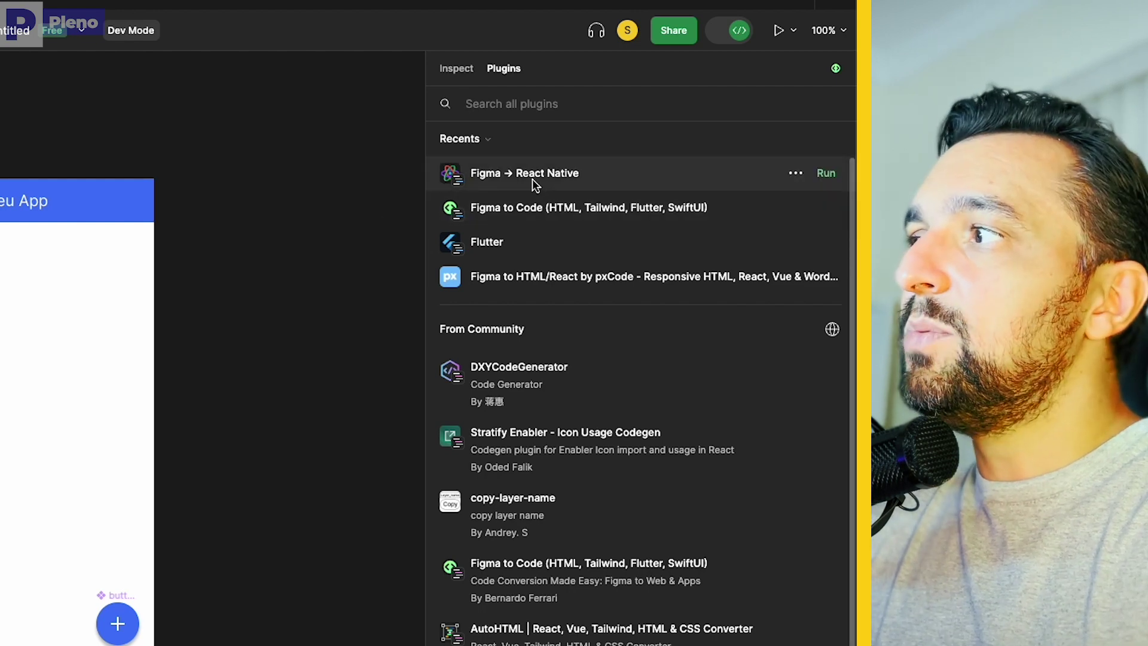
- Run the Figma → React Native plugin from the Recents list
left_click(532, 179)
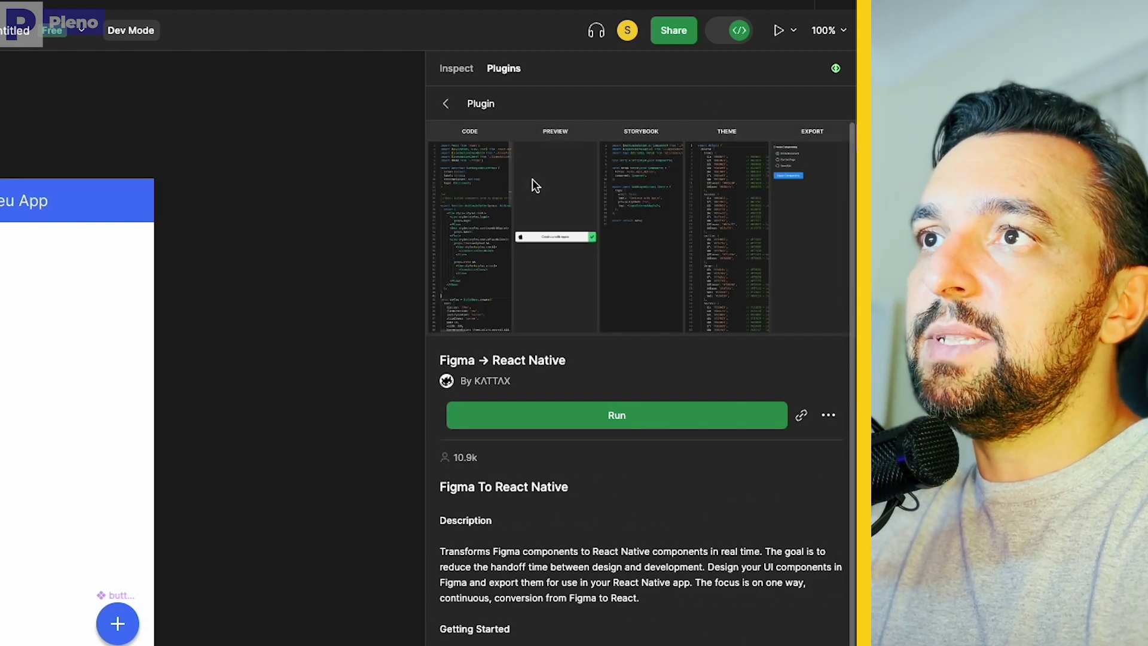
left_click(445, 103)
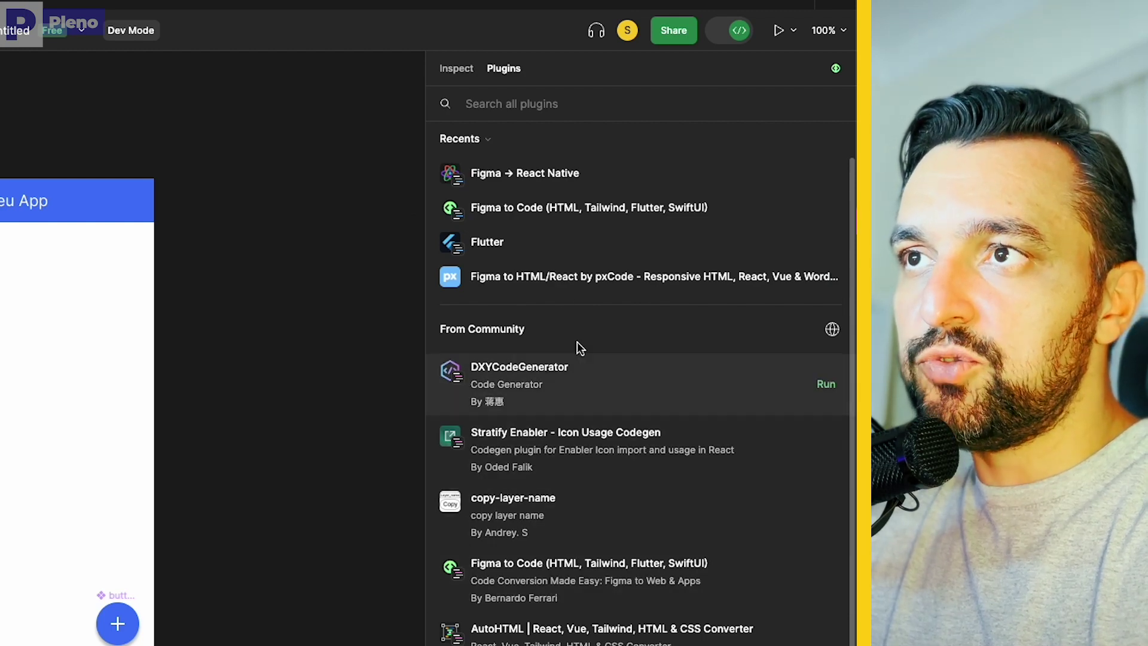
left_click(495, 179)
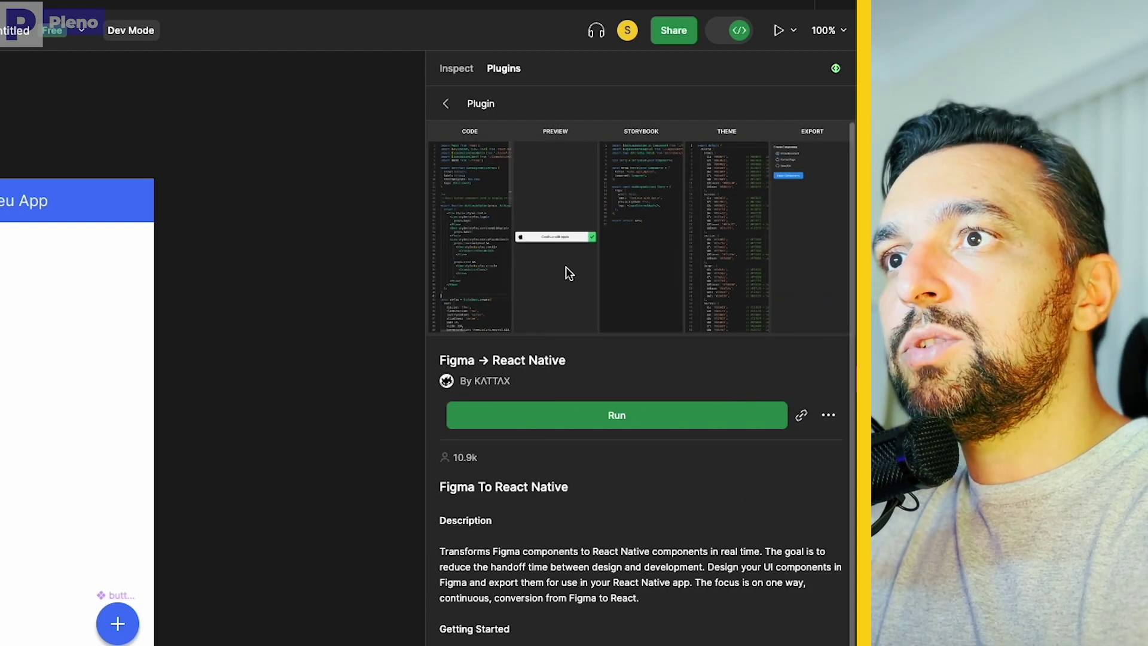
left_click(641, 418)
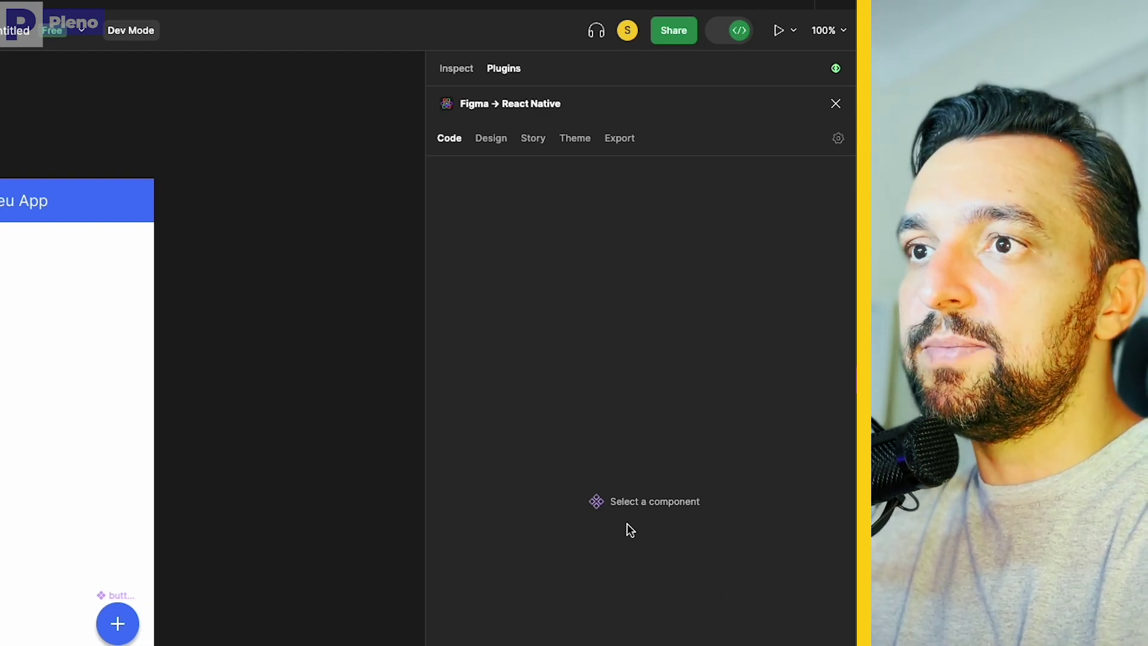
- Generate React Native code for the HomeScreen frame and the button component
left_click(57, 164)
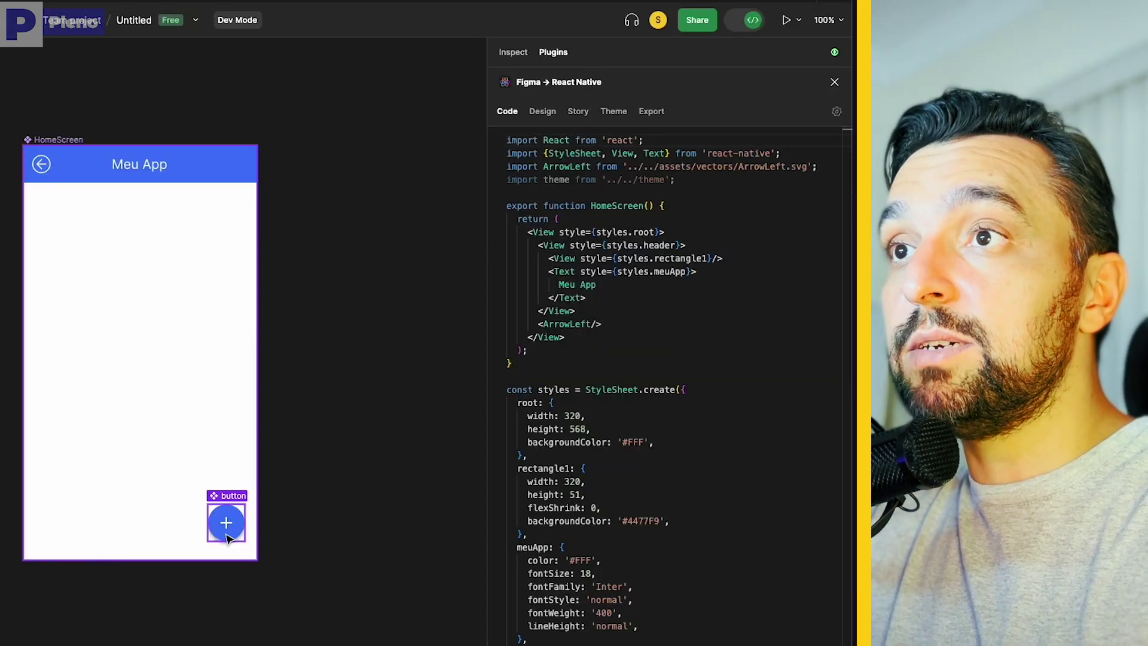
left_click(227, 538)
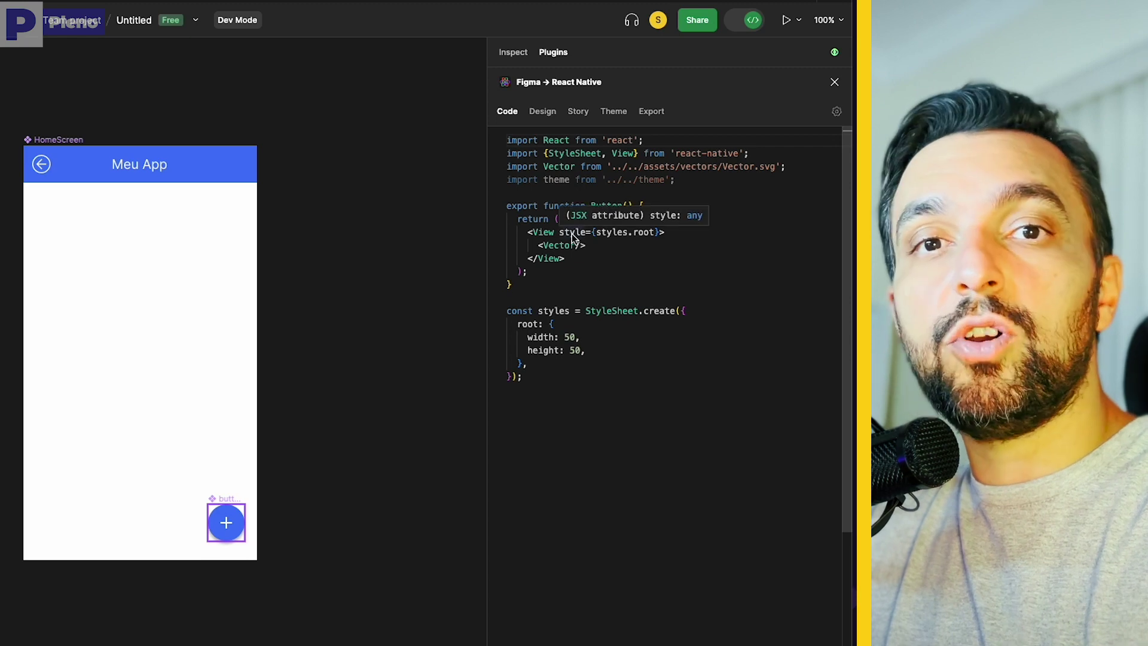
left_click(71, 141)
mouse_move(556, 179)
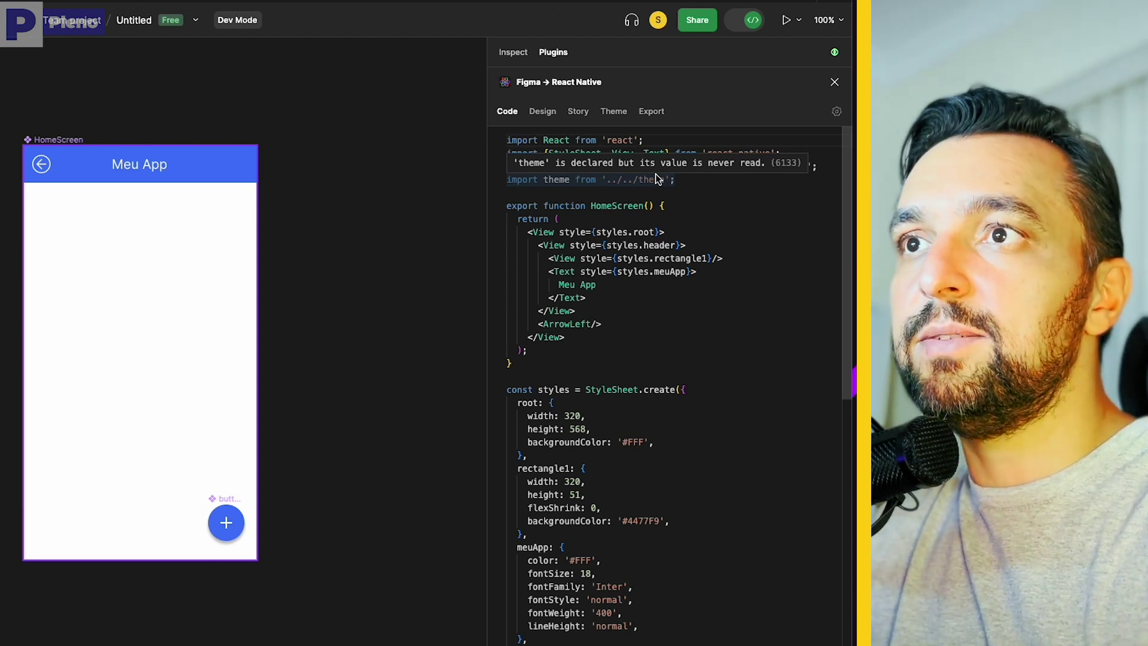
- Review the Design output and HomeScreen Storybook story, then close the React Native plugin
left_click(541, 111)
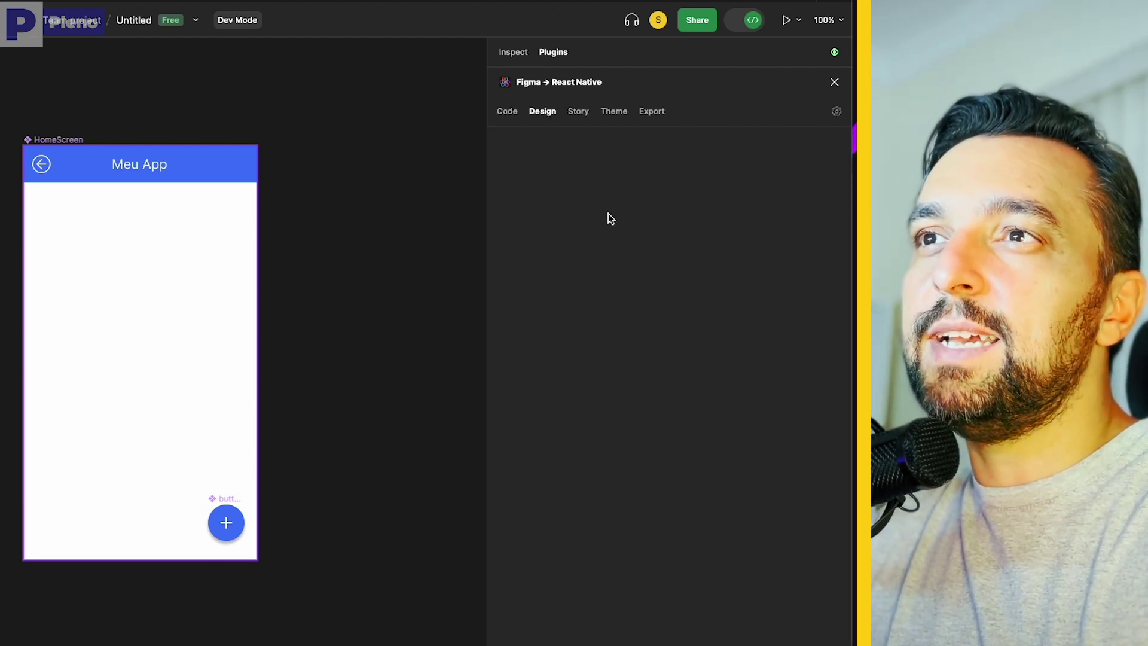
left_click(578, 112)
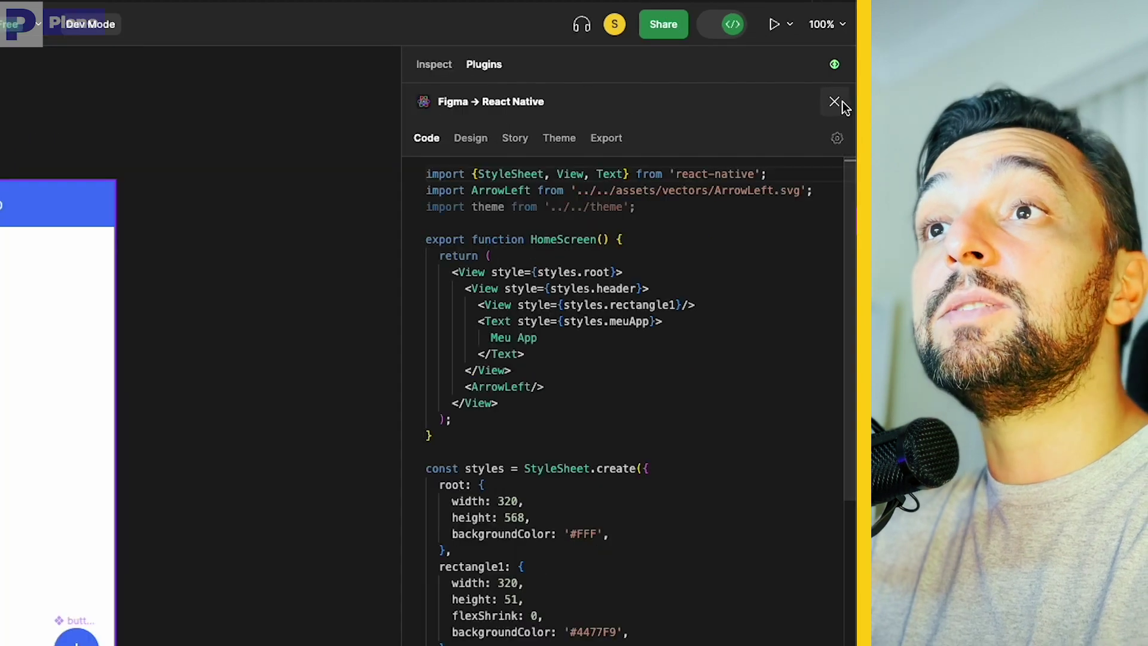
left_click(839, 81)
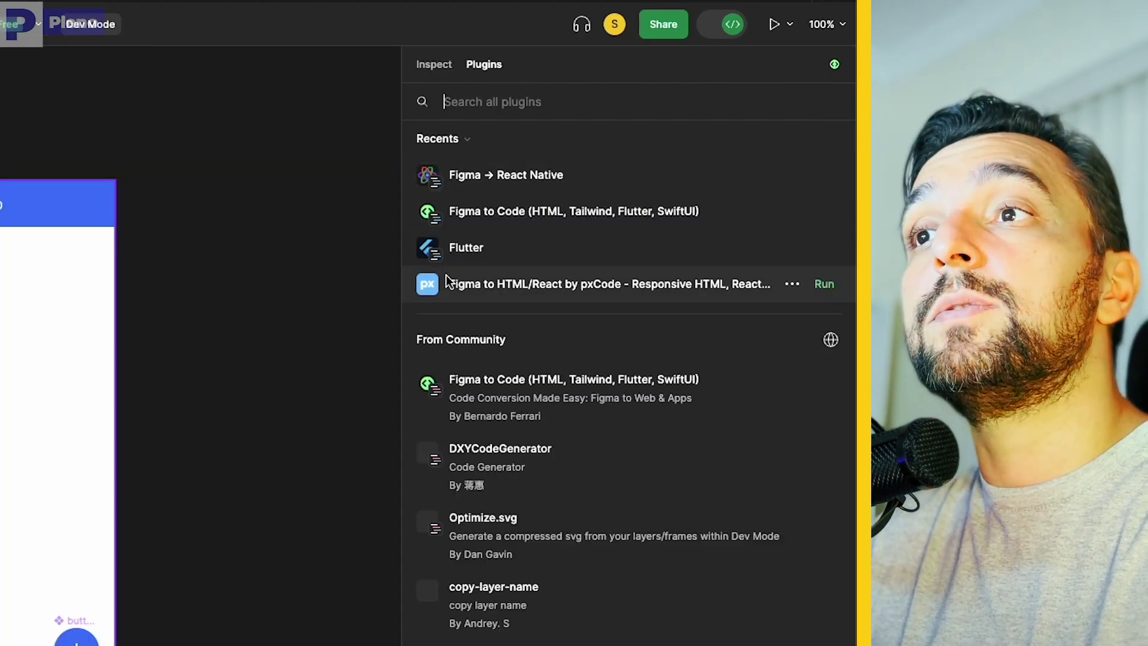
- Run Figma to Code on HomeScreen and read through its Flutter code output
left_click(475, 254)
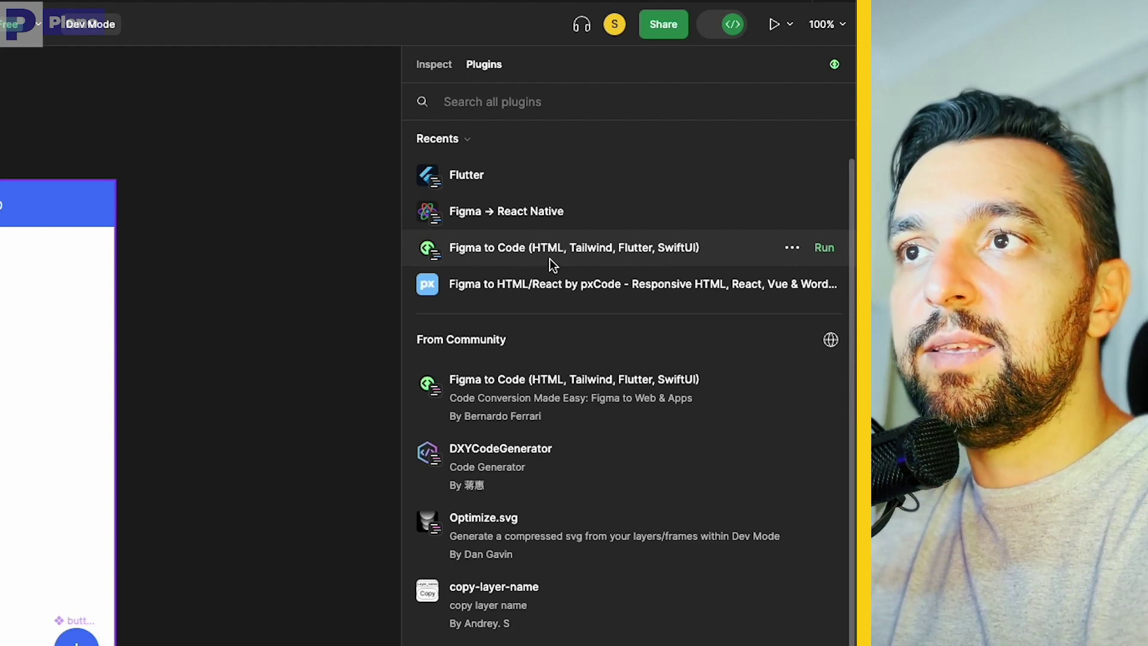
left_click(486, 247)
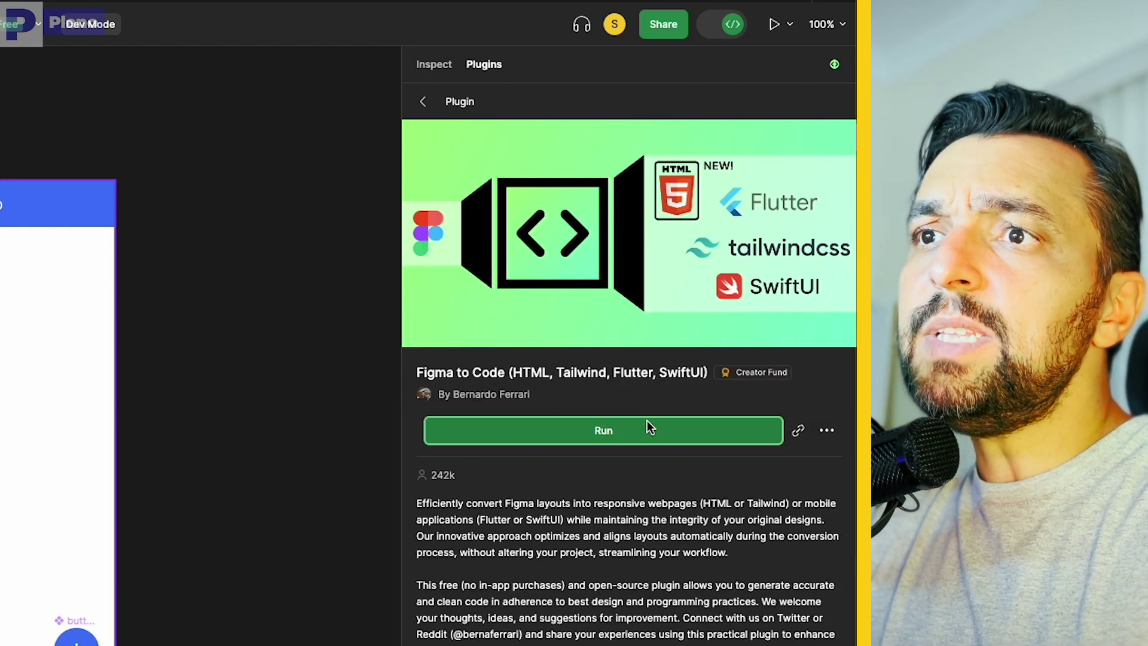
left_click(648, 423)
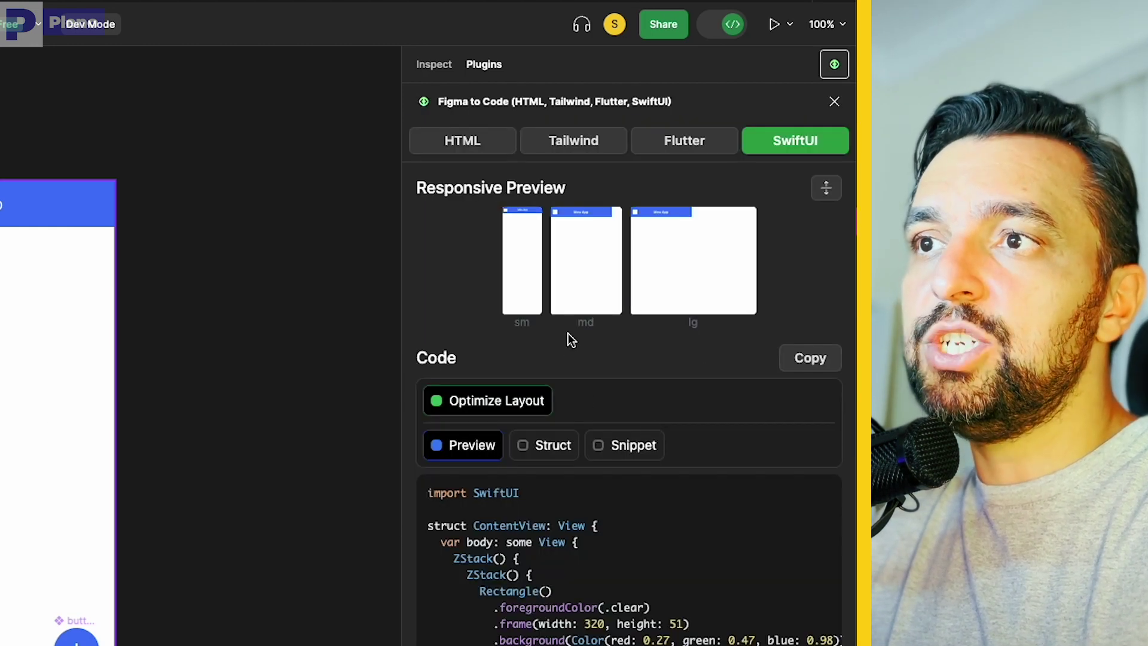
scroll(568, 336, "down", 2)
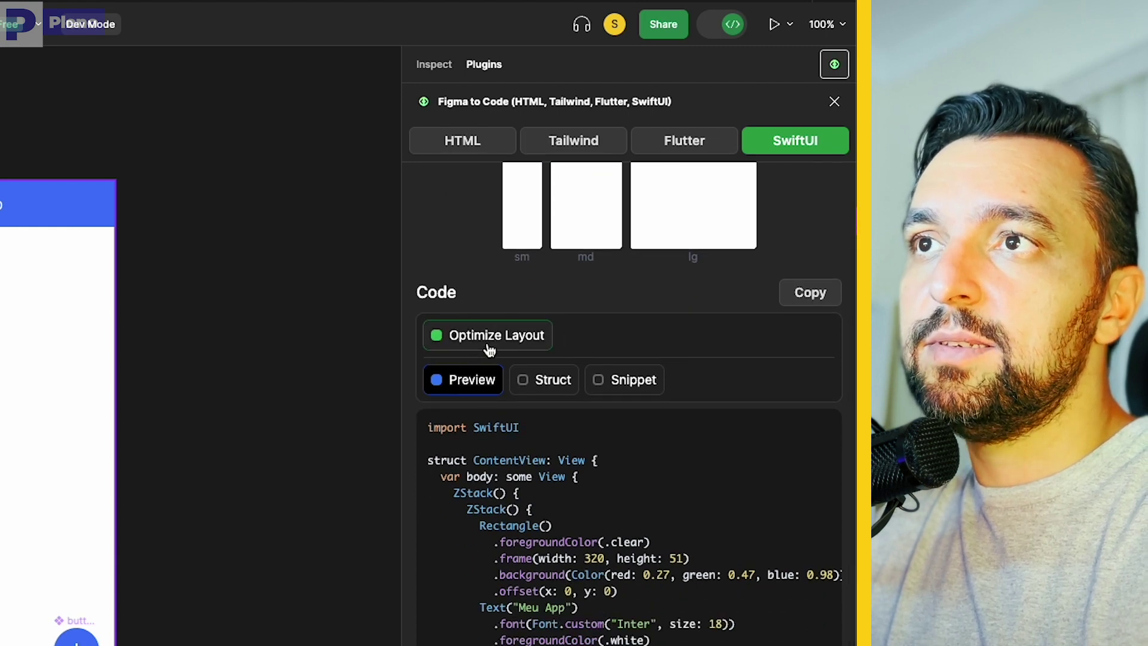
left_click(675, 142)
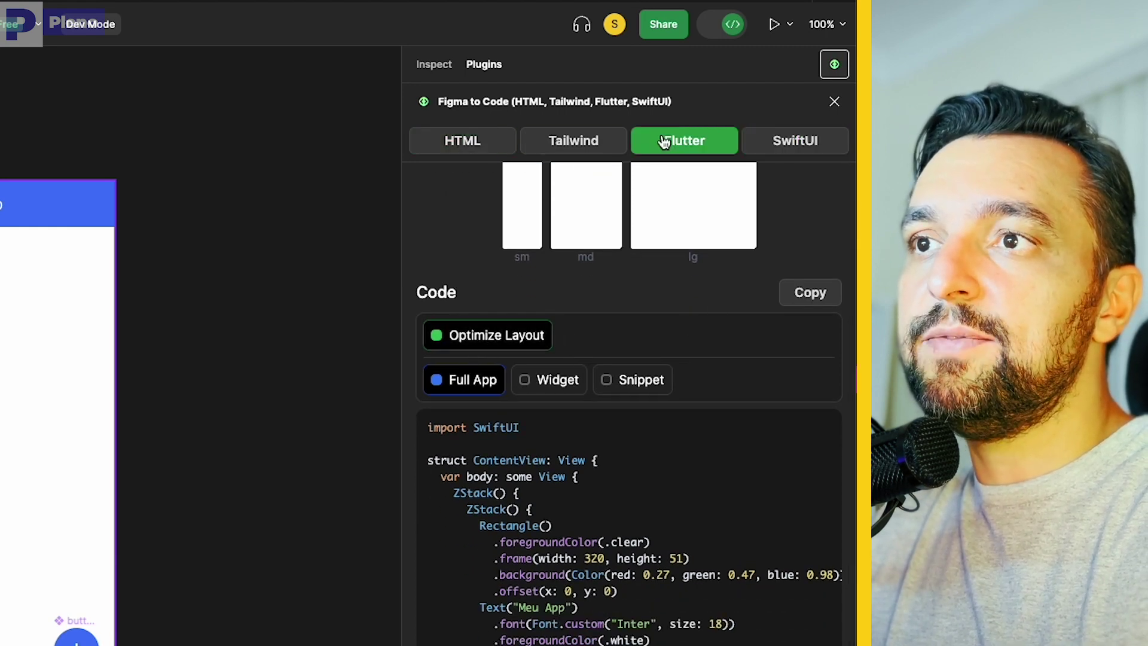
scroll(626, 547, "down", 5)
scroll(626, 547, "down", 3)
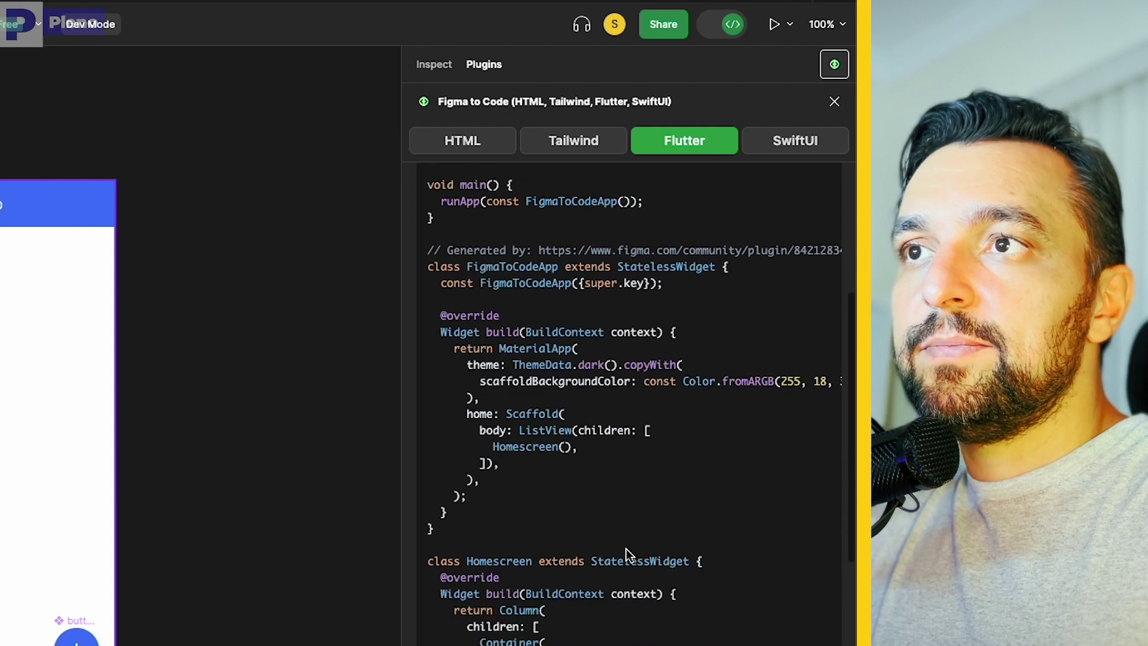
scroll(625, 548, "down", 2)
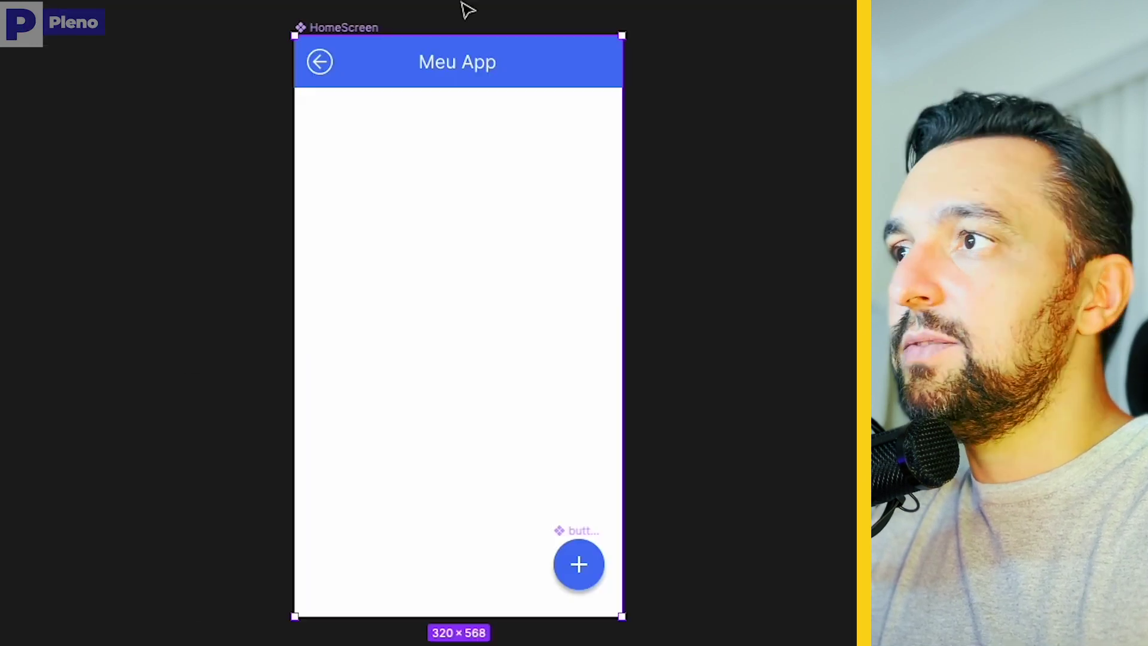
- Rename the HomeScreen frame to 'home' and return to Dev Mode plugins
double_click(353, 26)
type("ho")
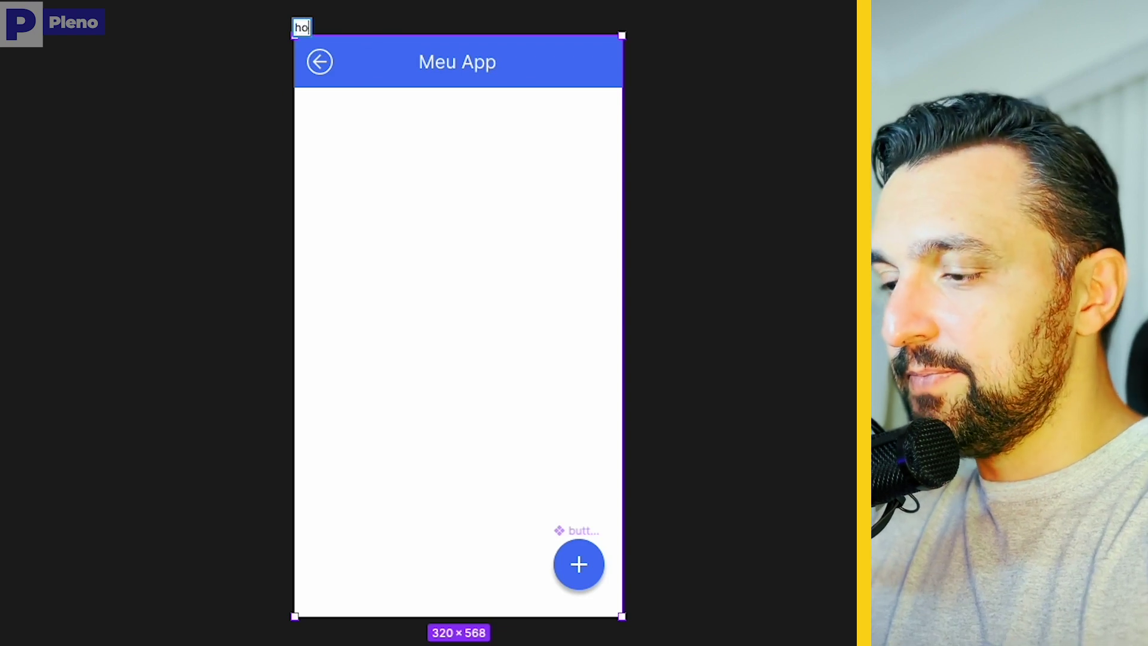
type("me")
key("Return")
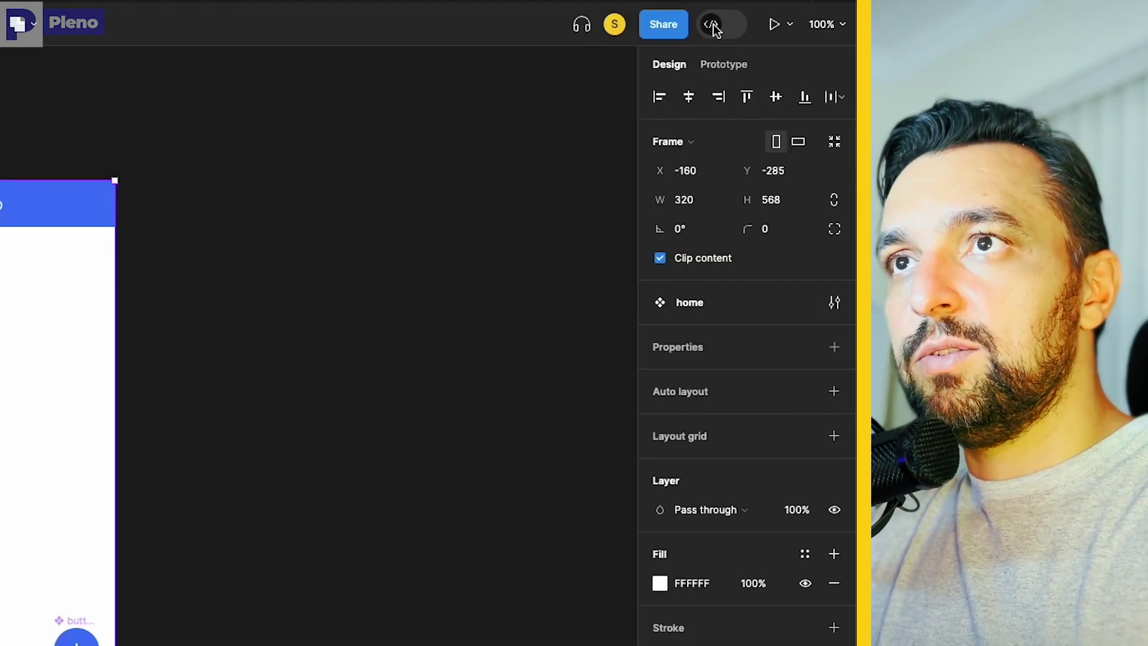
left_click(713, 24)
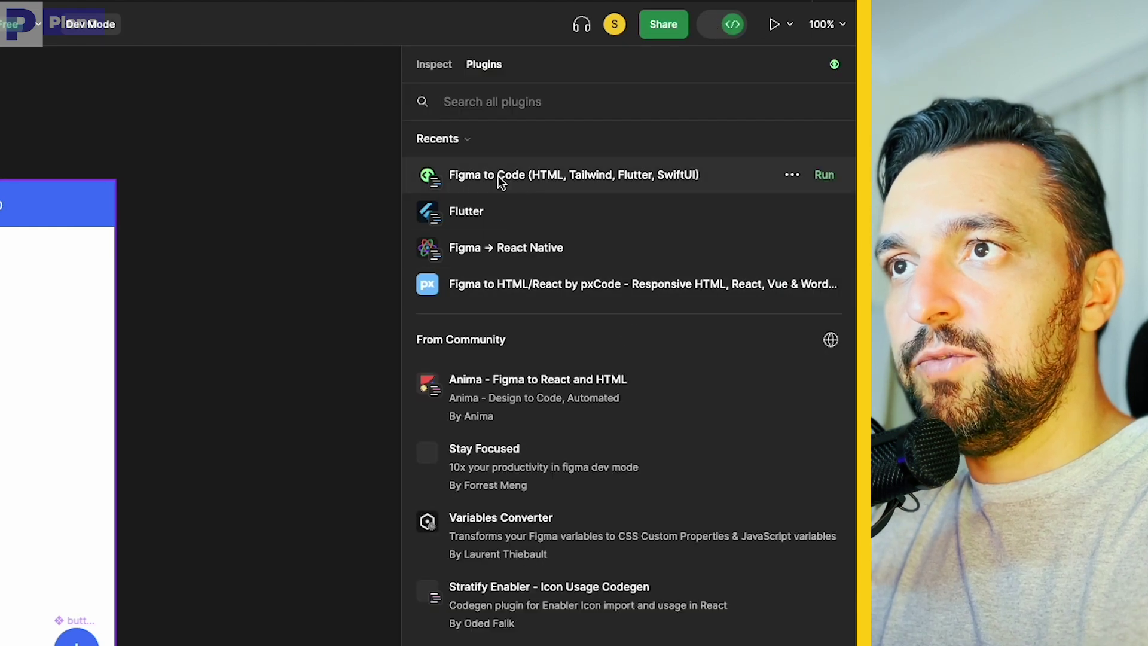
- Relaunch Figma to Code and scroll the Flutter output to the Home and 50×50 Button classes
left_click(824, 175)
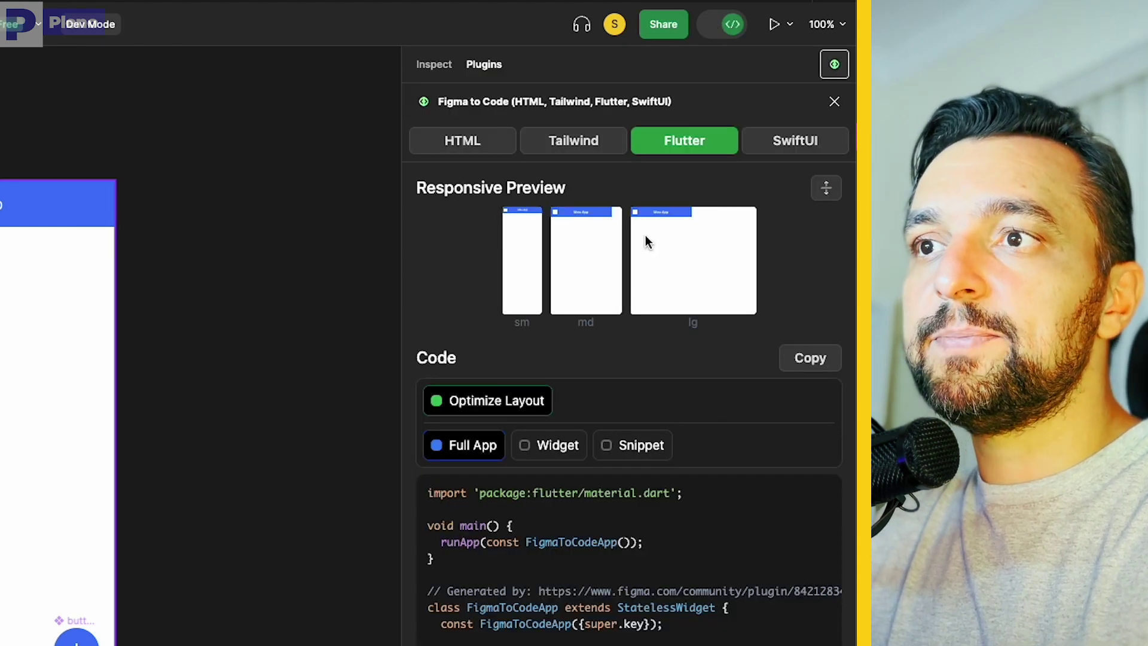
scroll(577, 642, "down", 2)
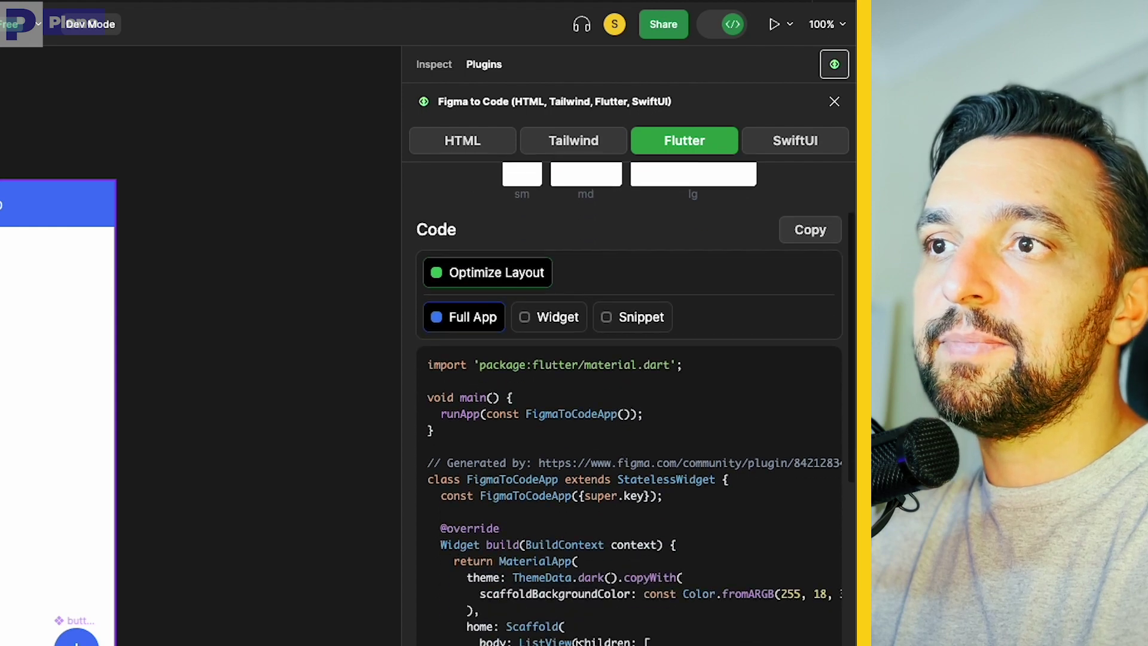
scroll(538, 634, "down", 3)
scroll(505, 624, "down", 2)
scroll(551, 587, "down", 2)
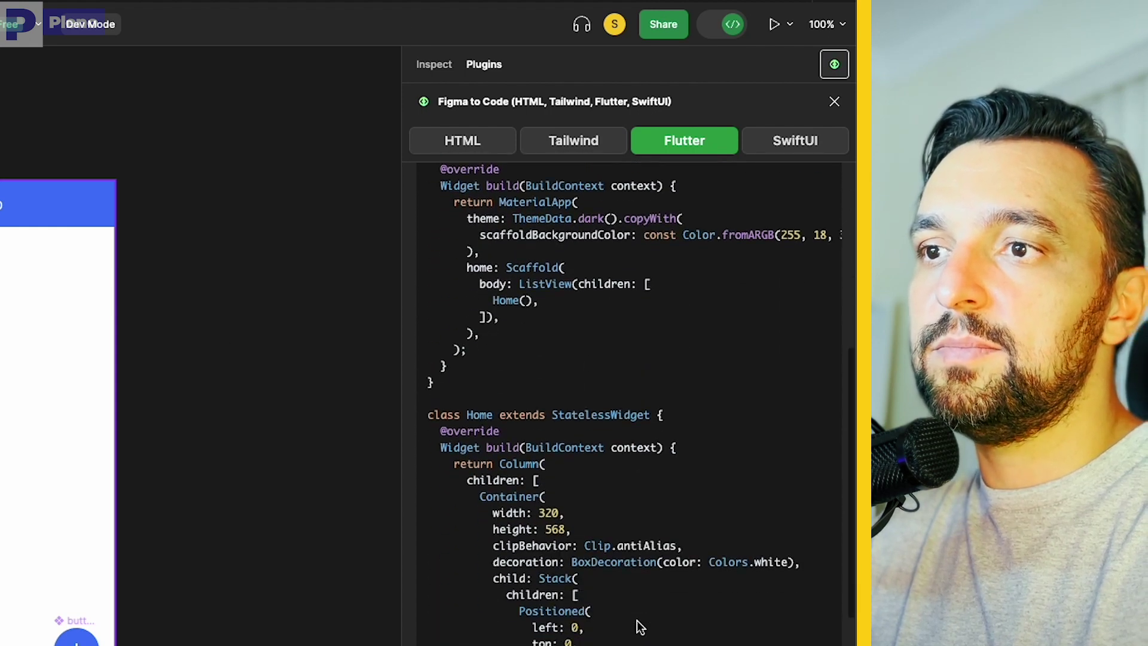
scroll(638, 622, "down", 1)
scroll(598, 592, "up", 5)
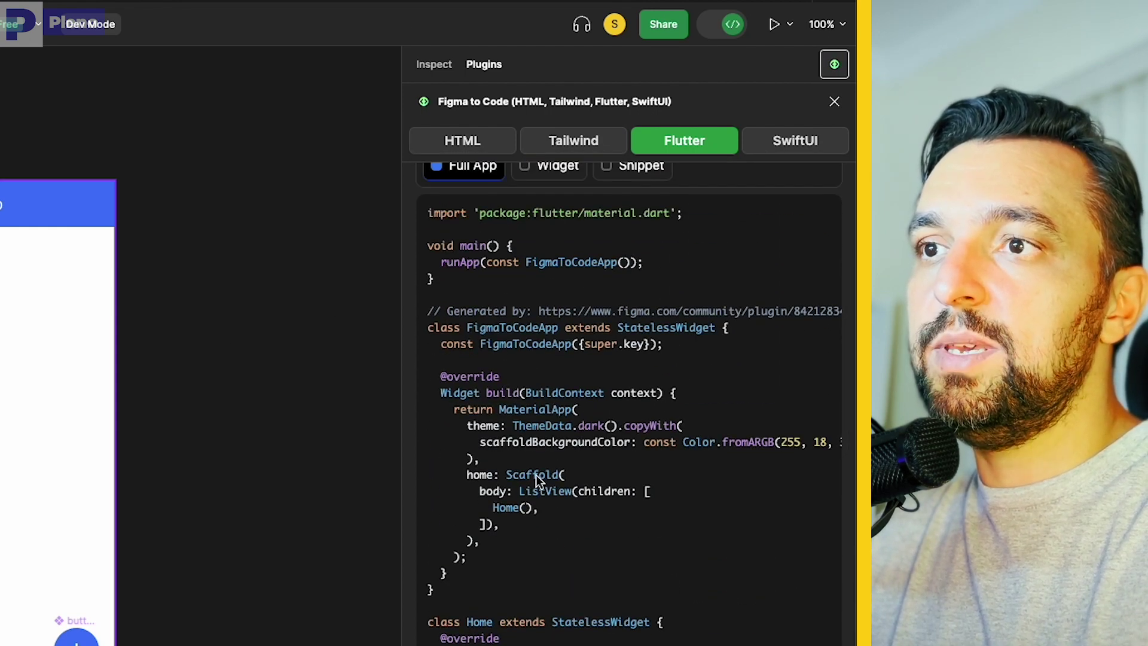
scroll(622, 577, "down", 2)
scroll(621, 577, "down", 6)
scroll(621, 577, "down", 4)
scroll(622, 576, "down", 2)
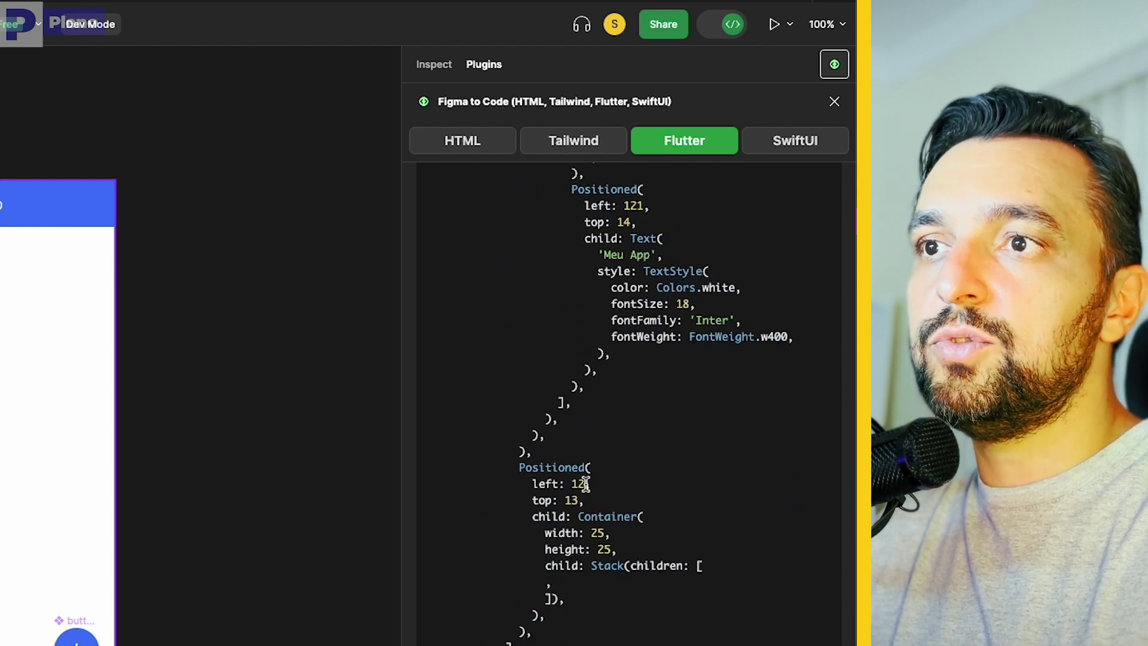
scroll(583, 484, "up", 15)
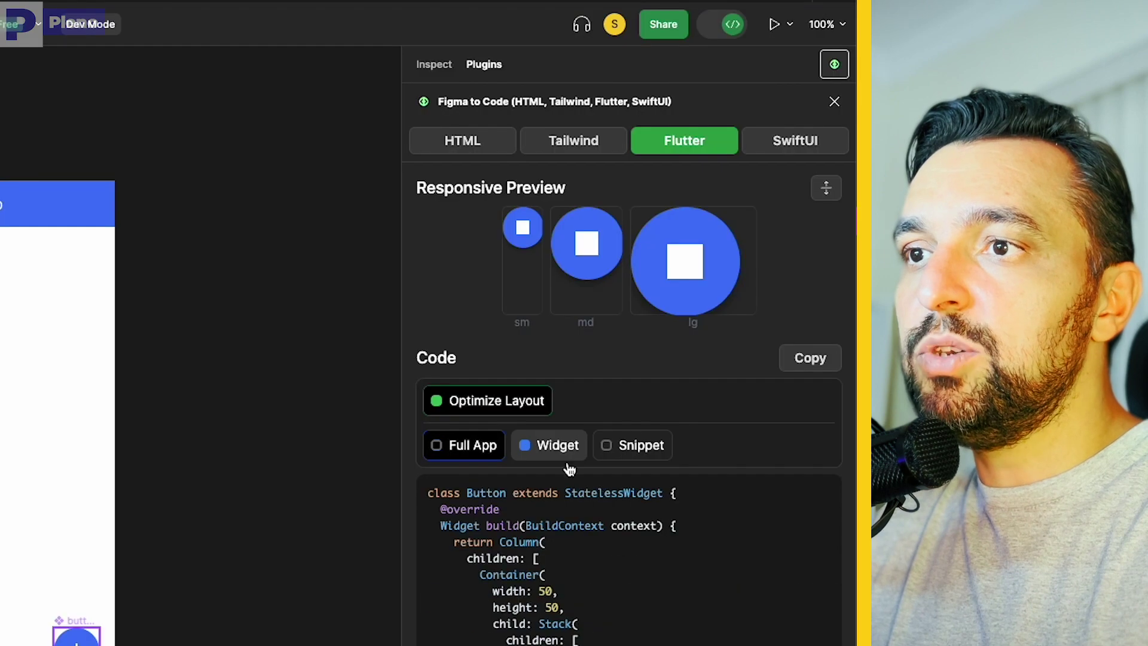
scroll(654, 599, "down", 2)
scroll(654, 599, "down", 4)
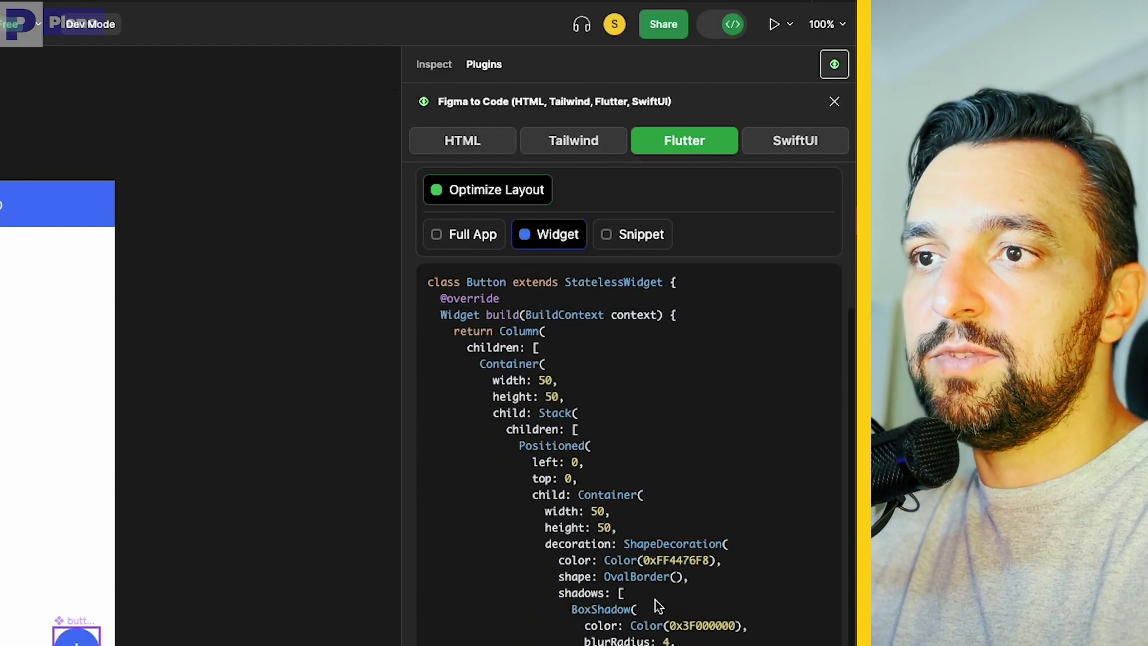
scroll(655, 599, "up", 1)
scroll(655, 600, "up", 2)
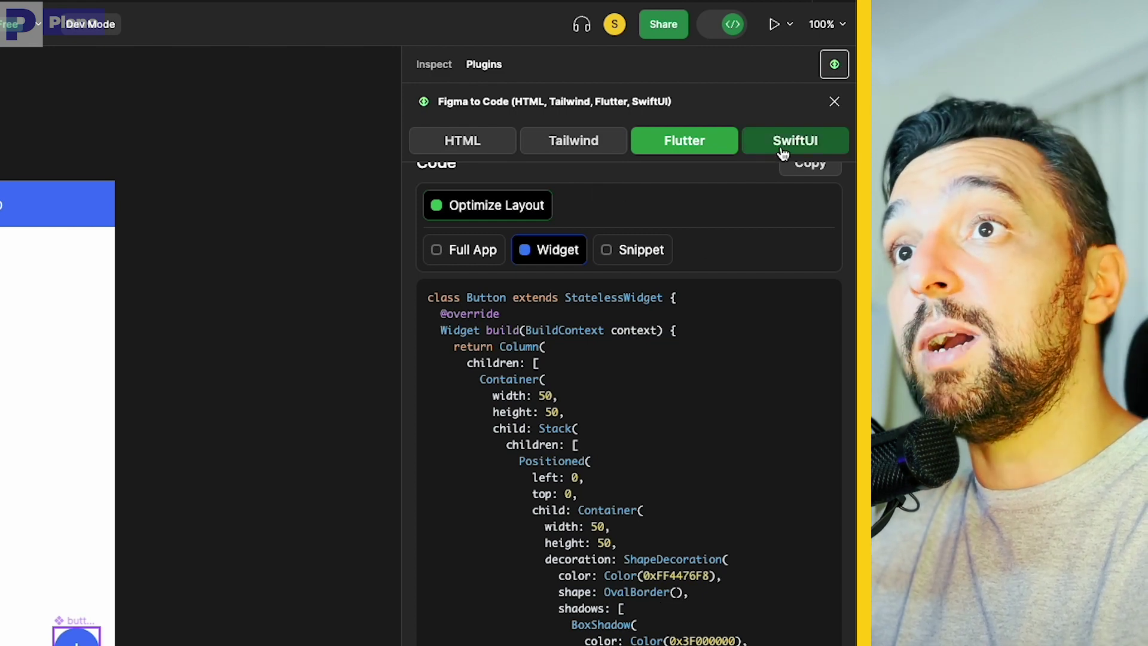
left_click(783, 153)
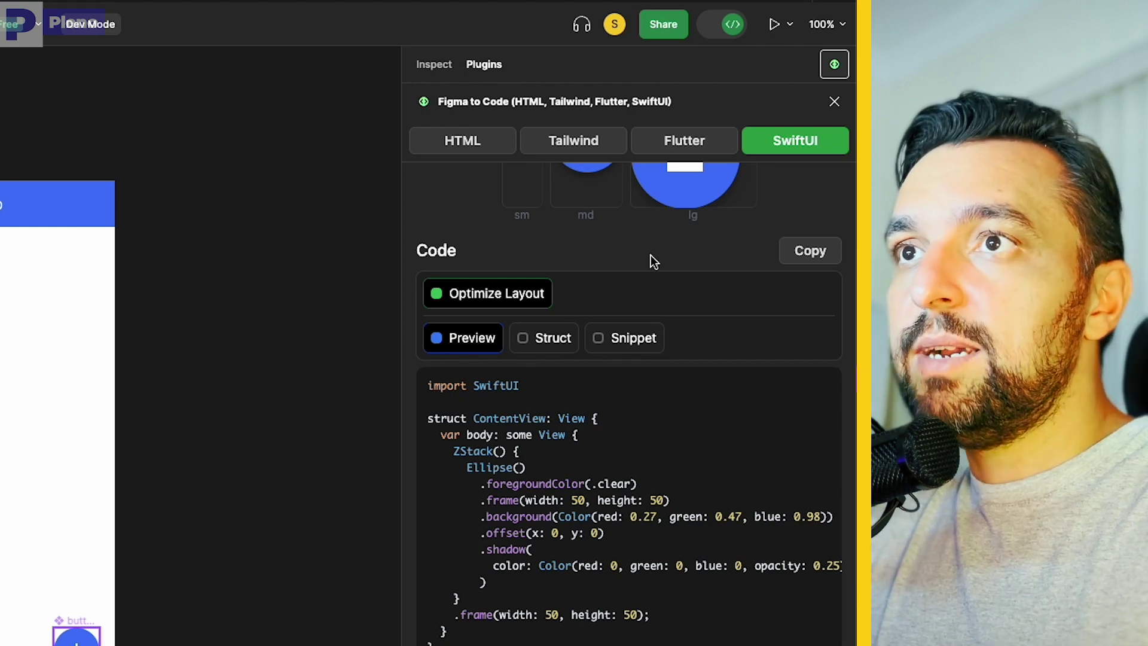
scroll(653, 261, "up", 3)
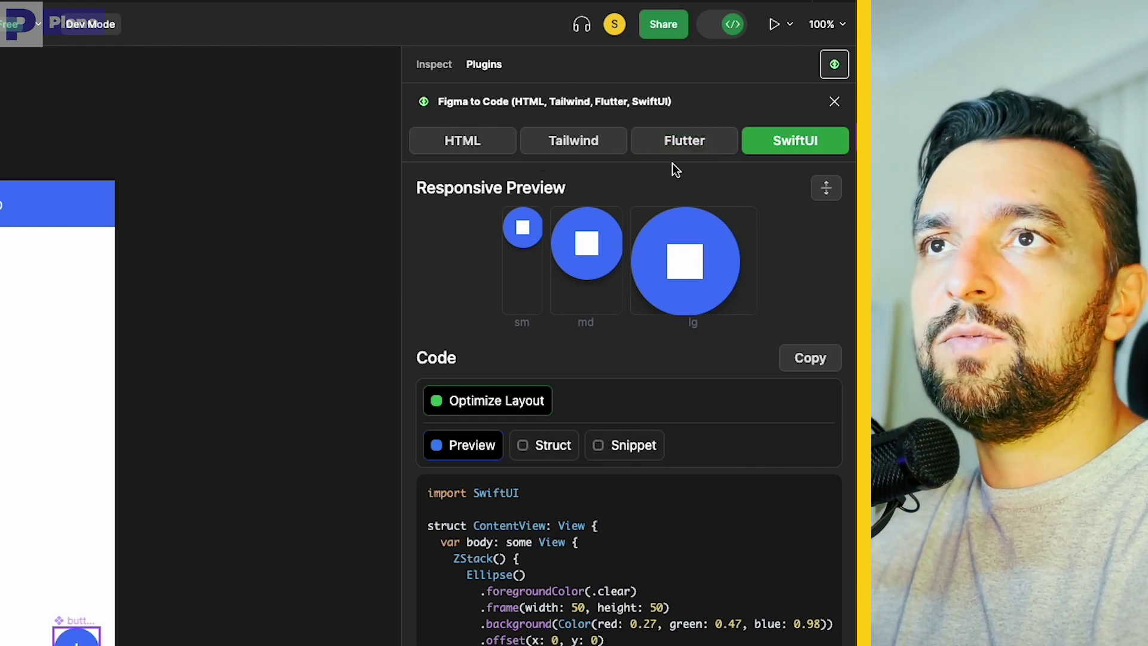
left_click(464, 143)
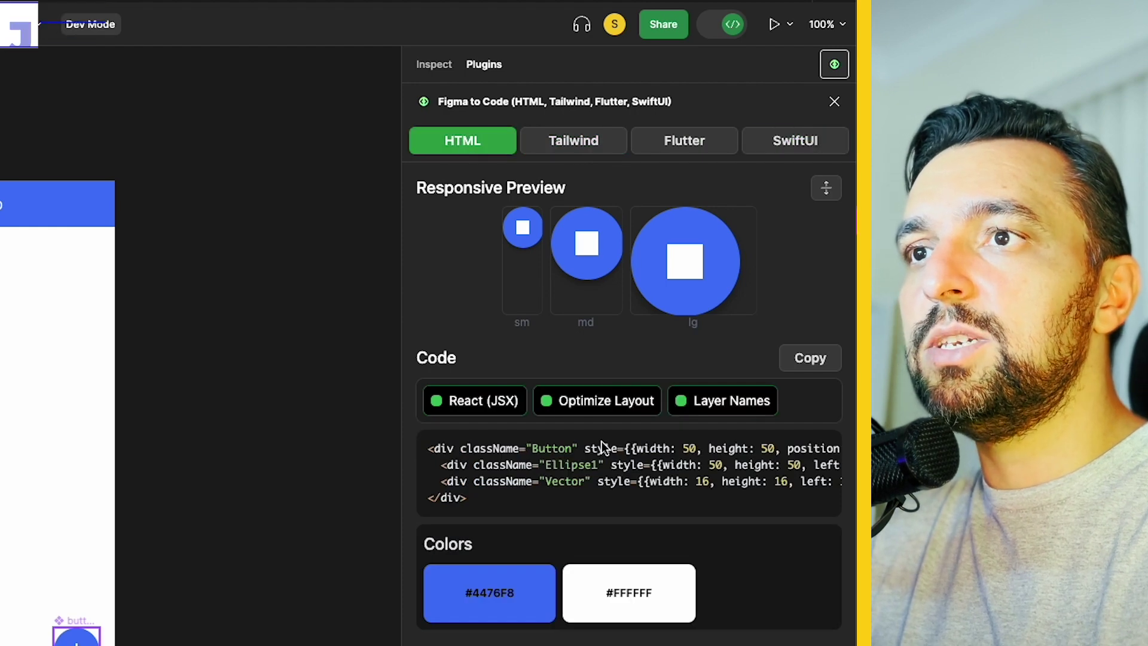
left_click(661, 153)
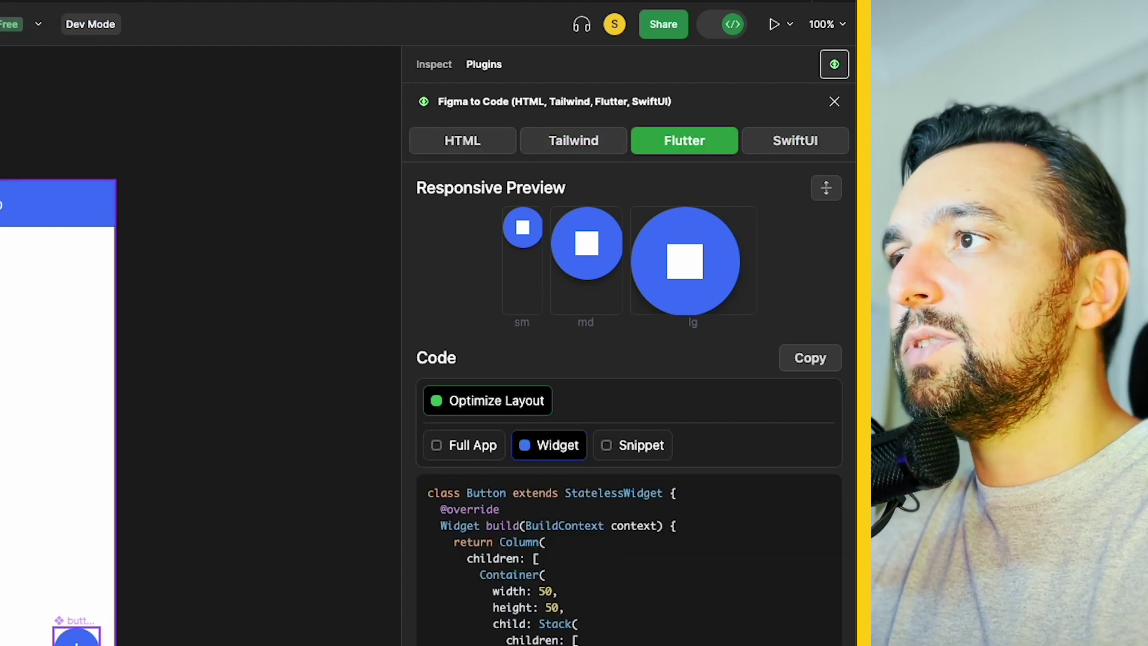